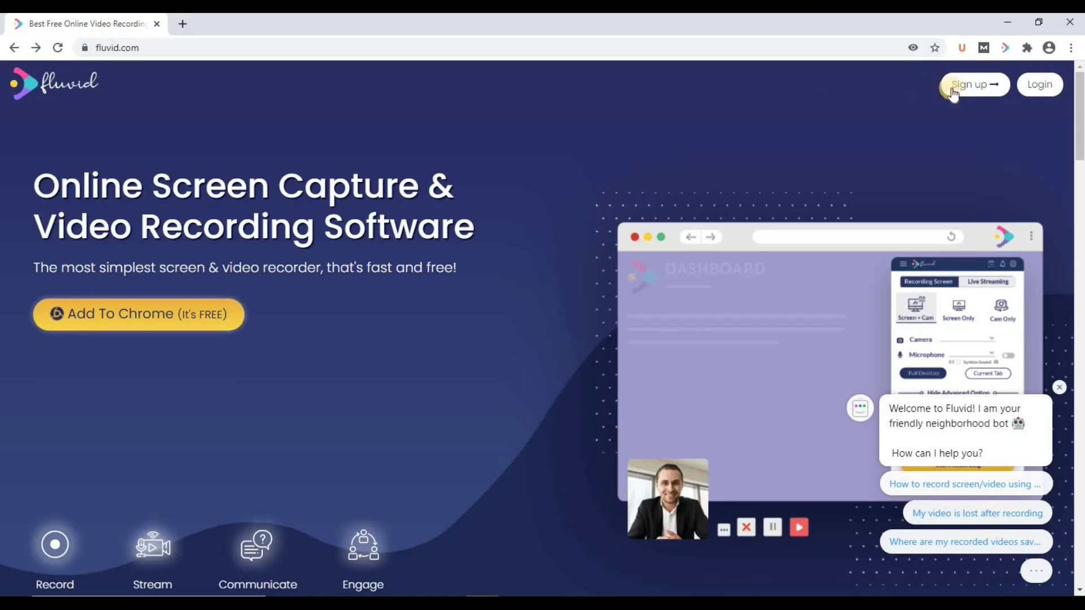
Step: Sign in to Fluvid with a Google account and view the empty Groups page
click(1042, 86)
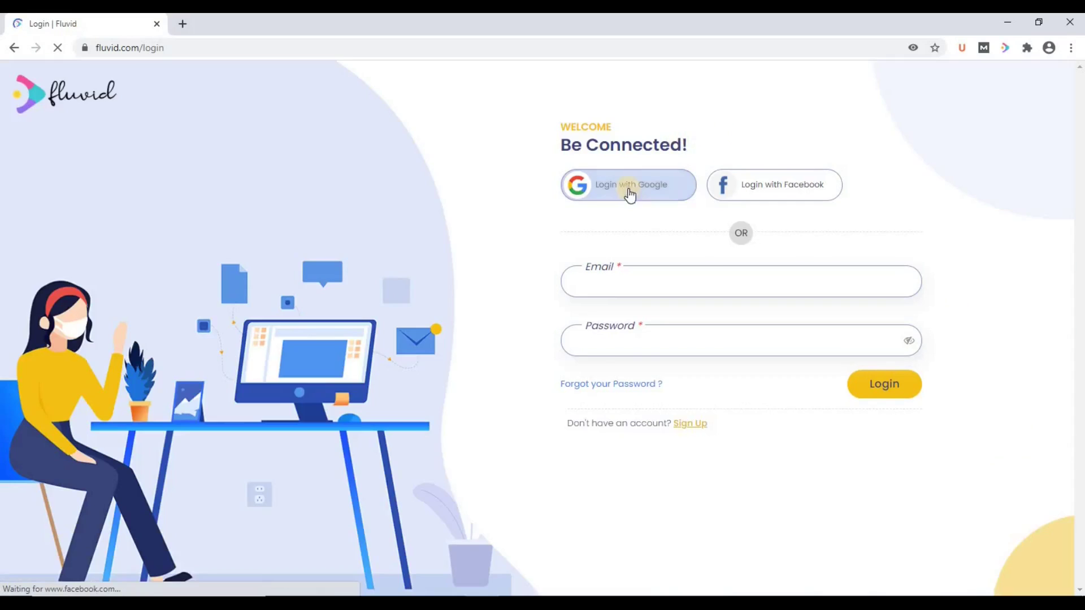
click(613, 186)
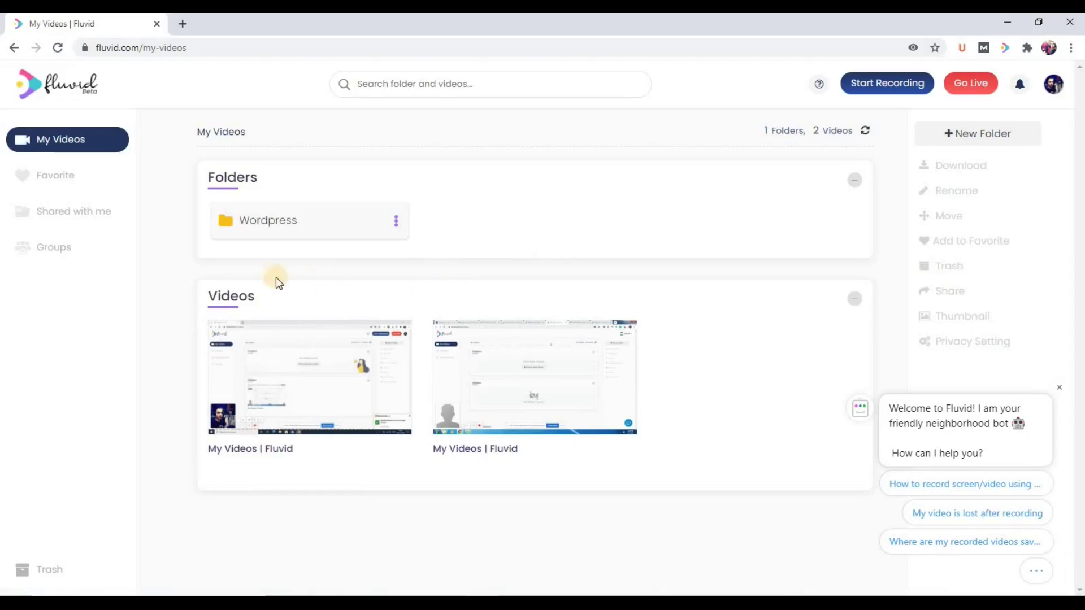
click(54, 249)
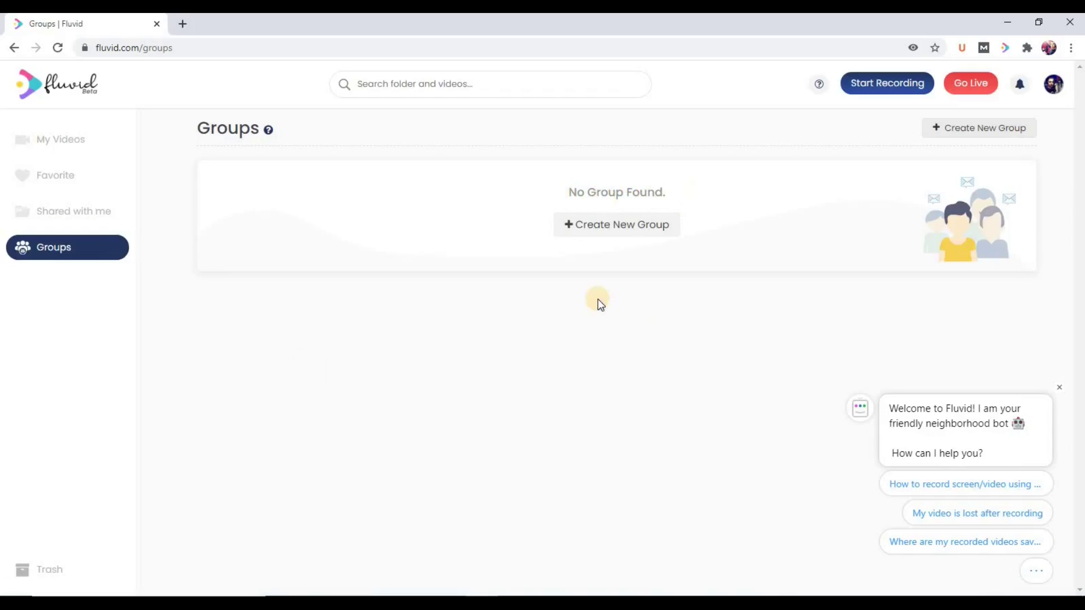
Step: Create a new group named 'Group A'
click(569, 226)
text(Group A)
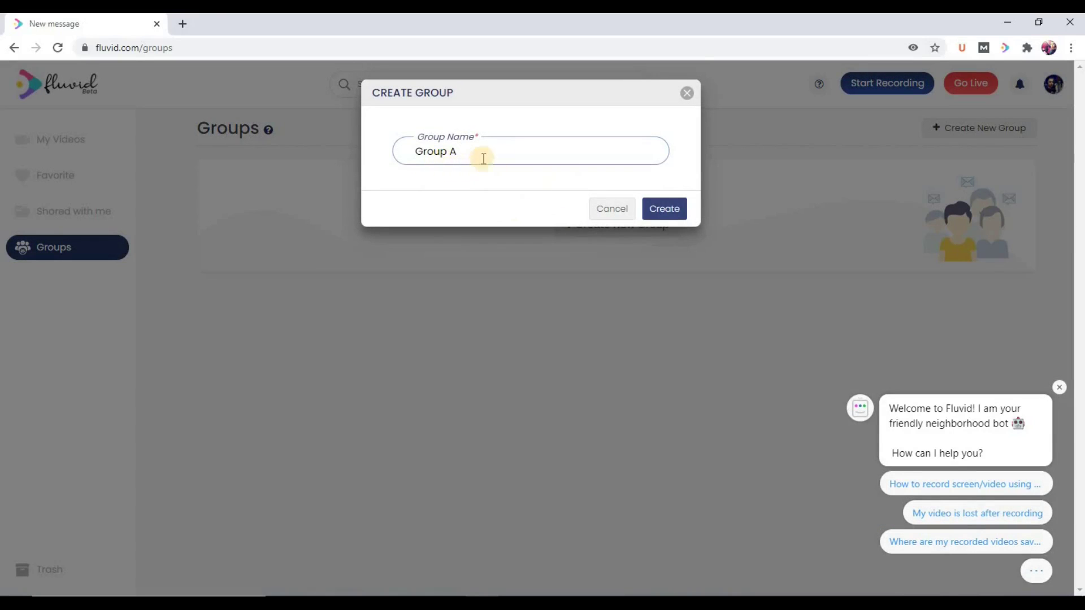
click(665, 218)
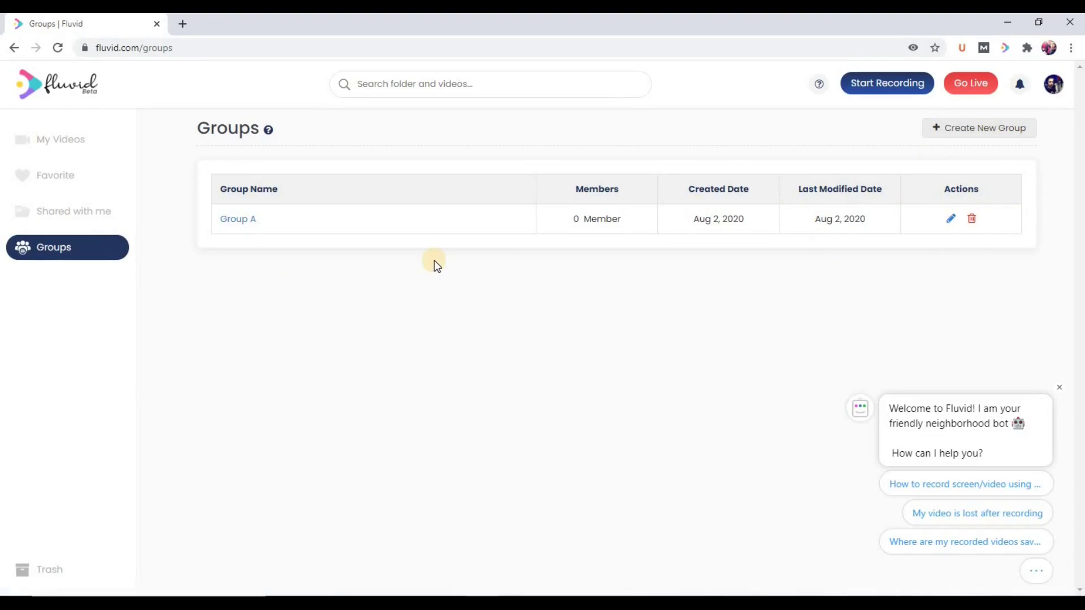
Step: Add two members to Group A by entering each member's Gmail address
click(236, 220)
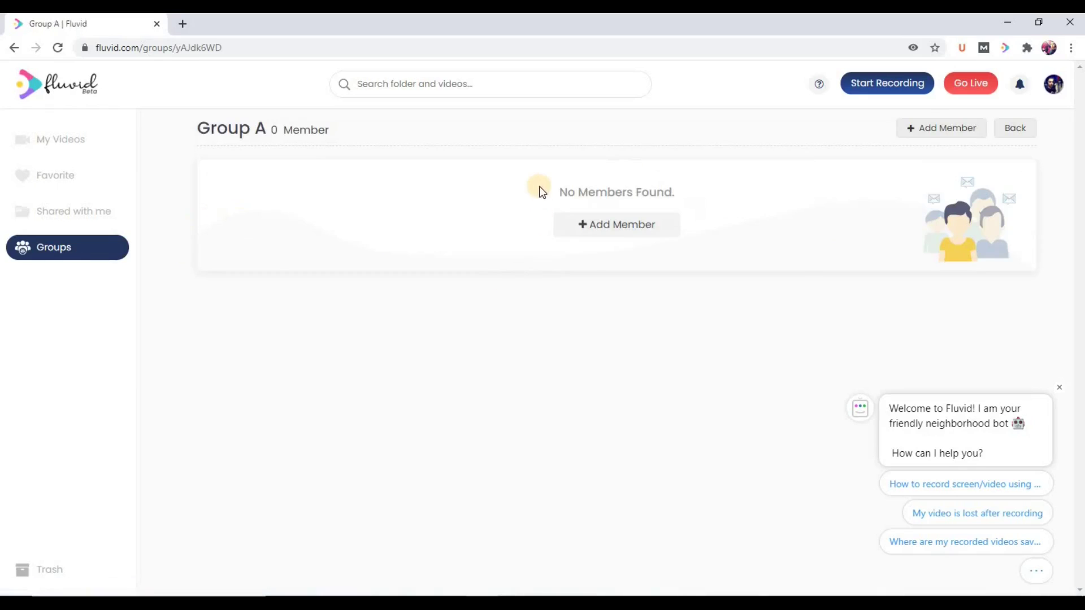
click(605, 229)
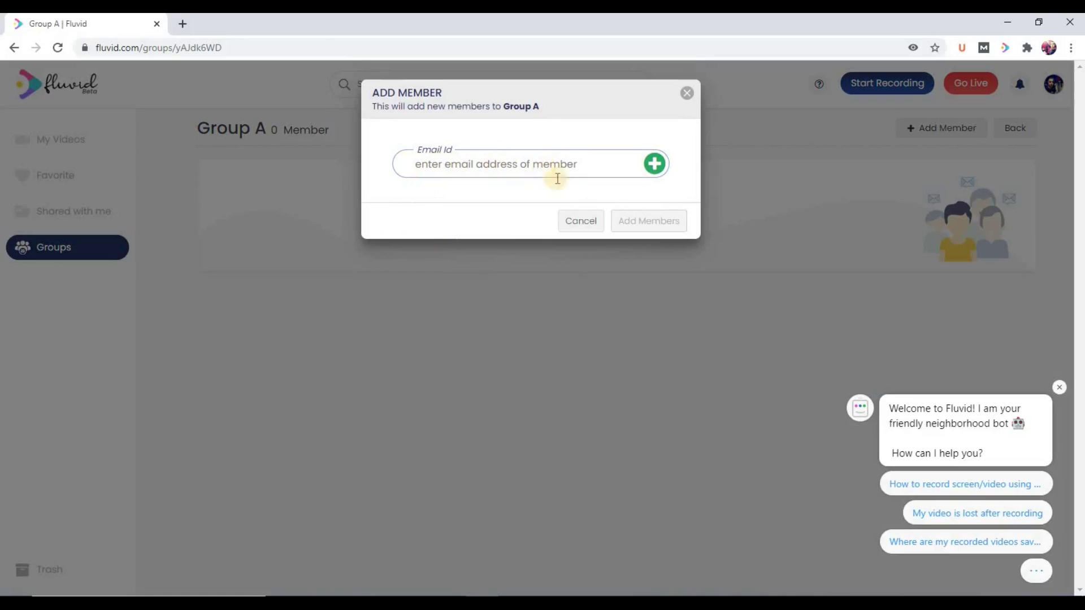
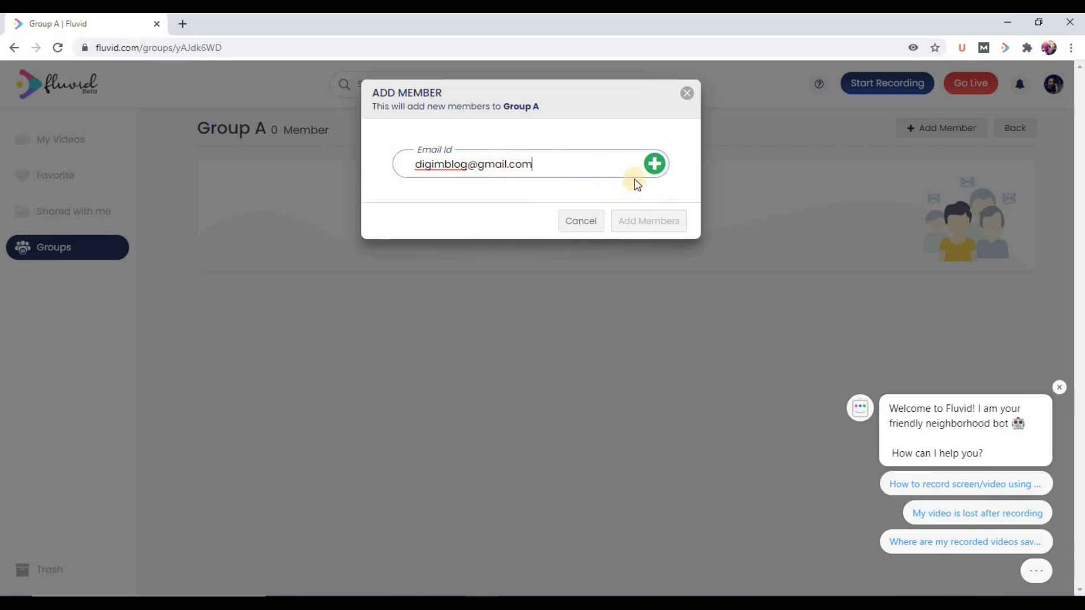
click(656, 167)
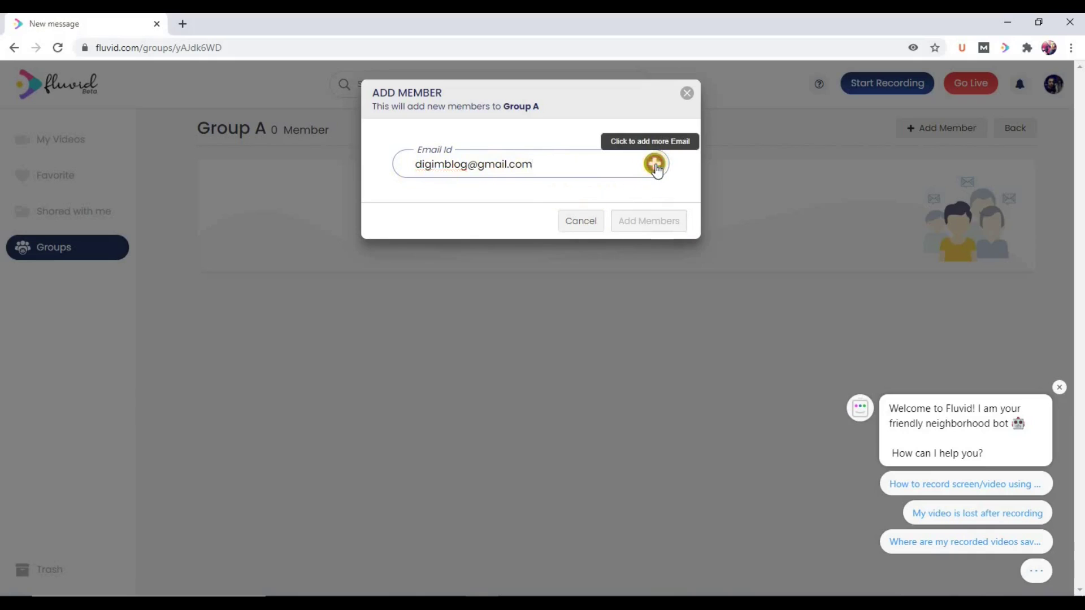
click(450, 173)
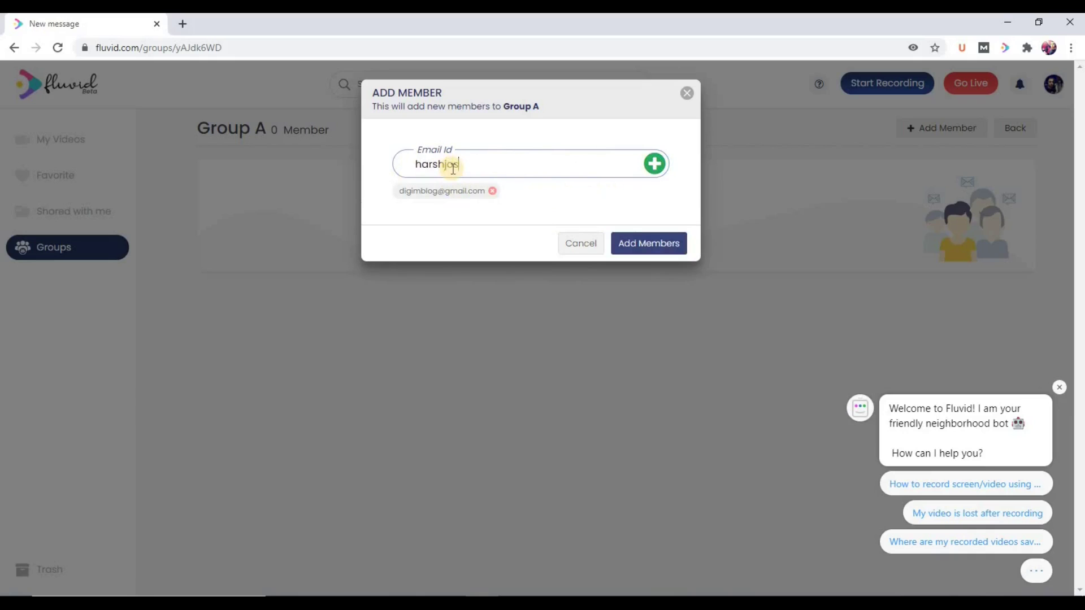
click(656, 166)
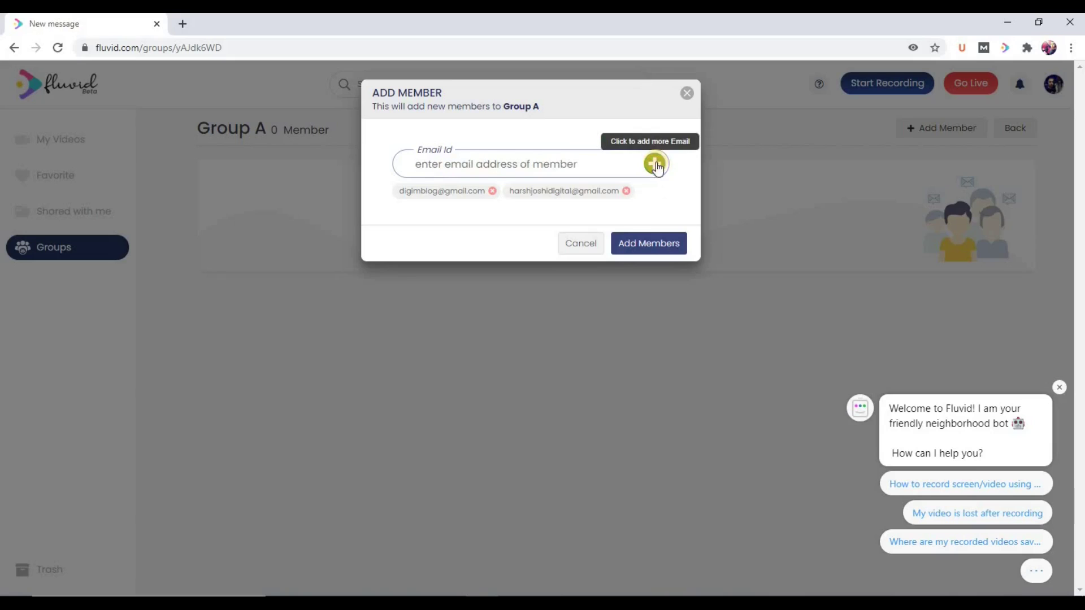
click(634, 247)
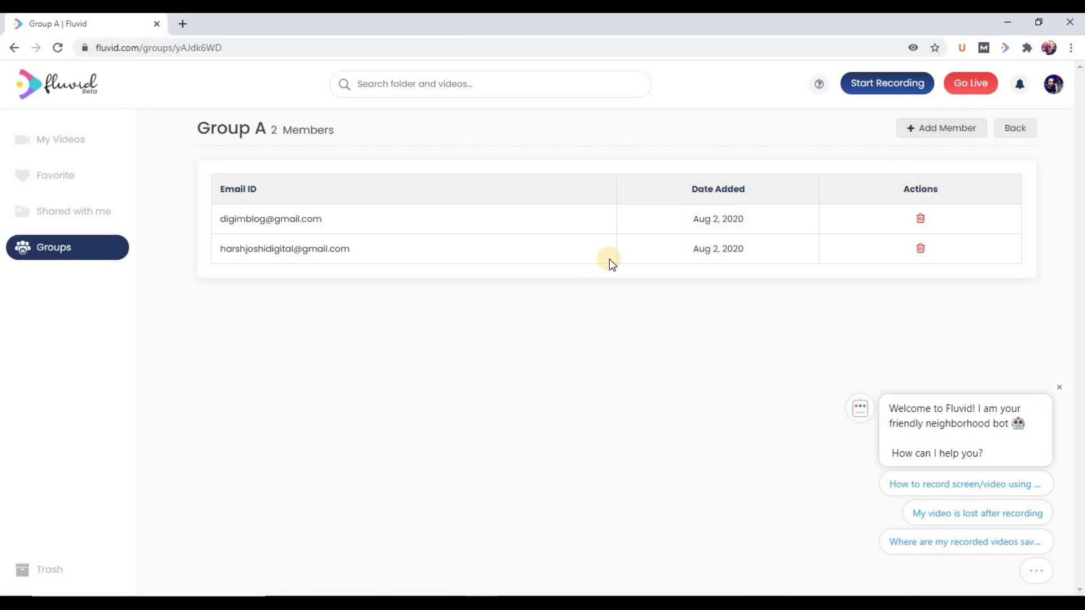
Step: Go to My Videos and open the second video's detail page
click(63, 141)
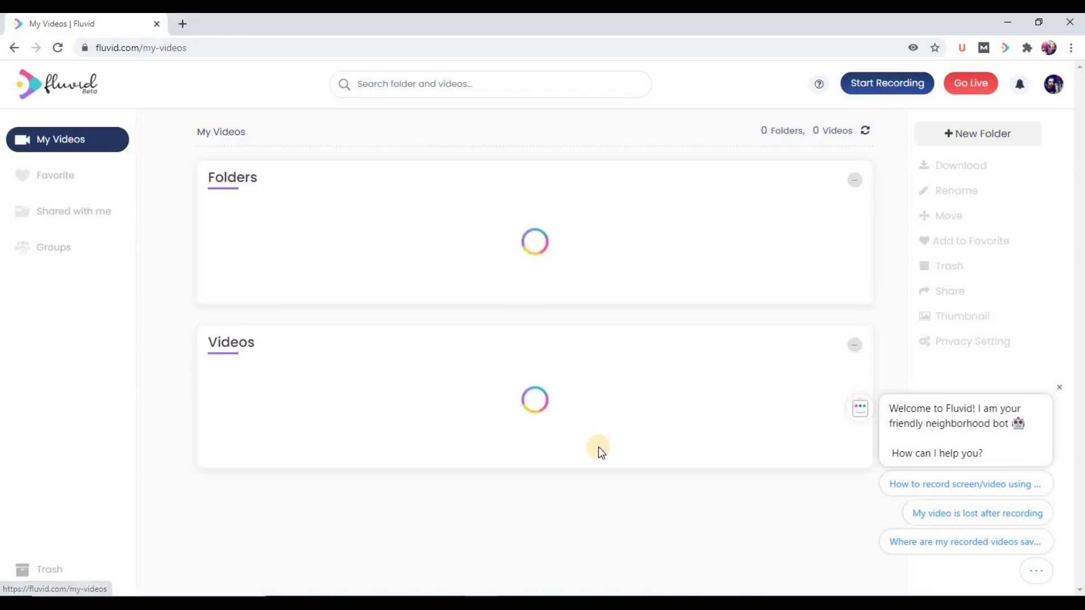
mouse_move(443, 399)
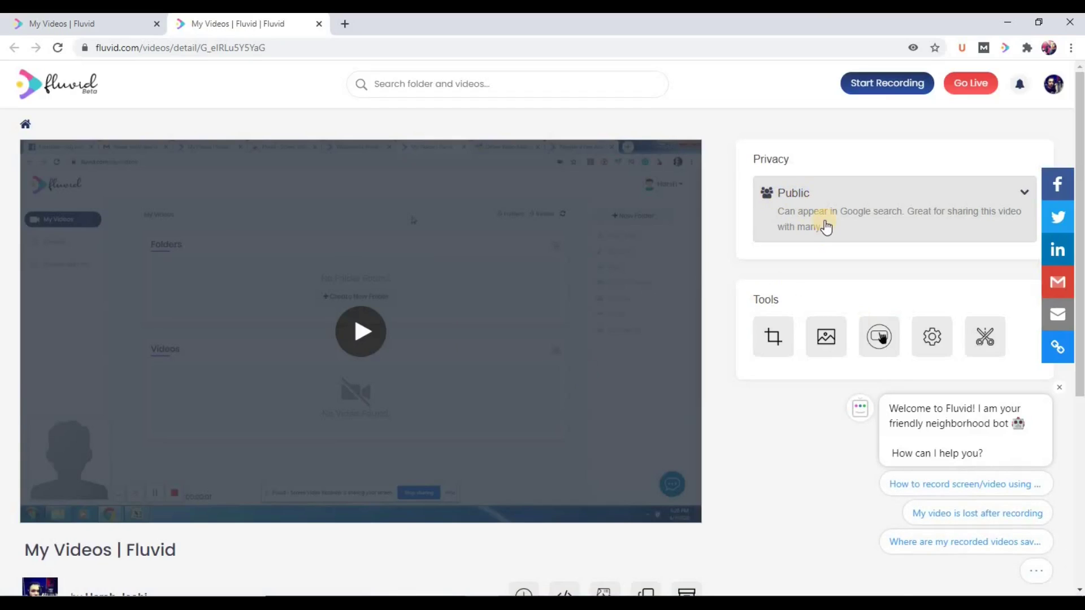
Step: Switch the video to Limited Access and grant Group A access, then update
click(1027, 196)
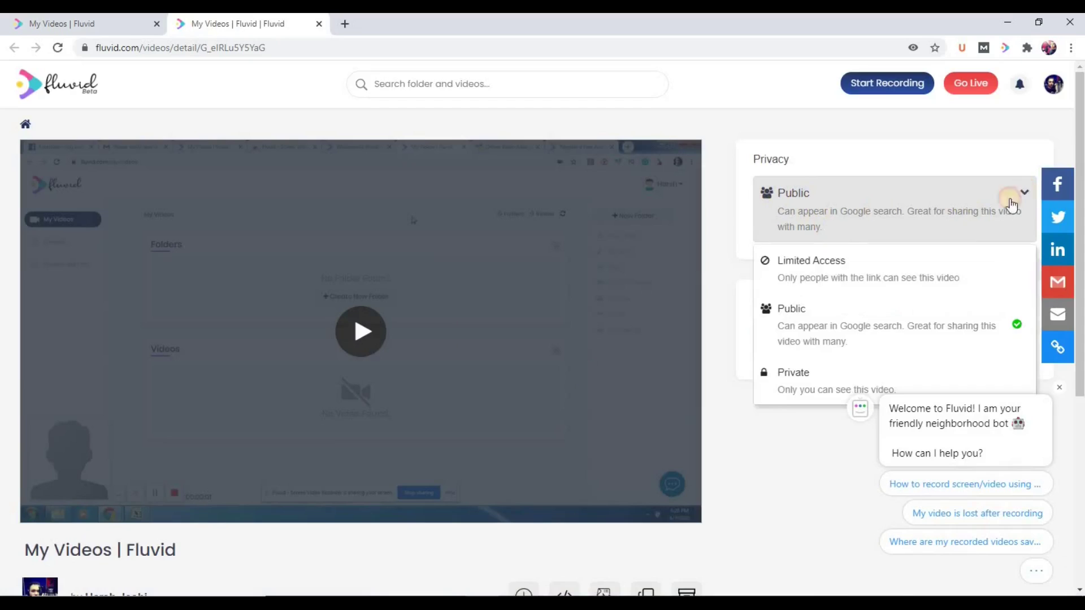
click(804, 268)
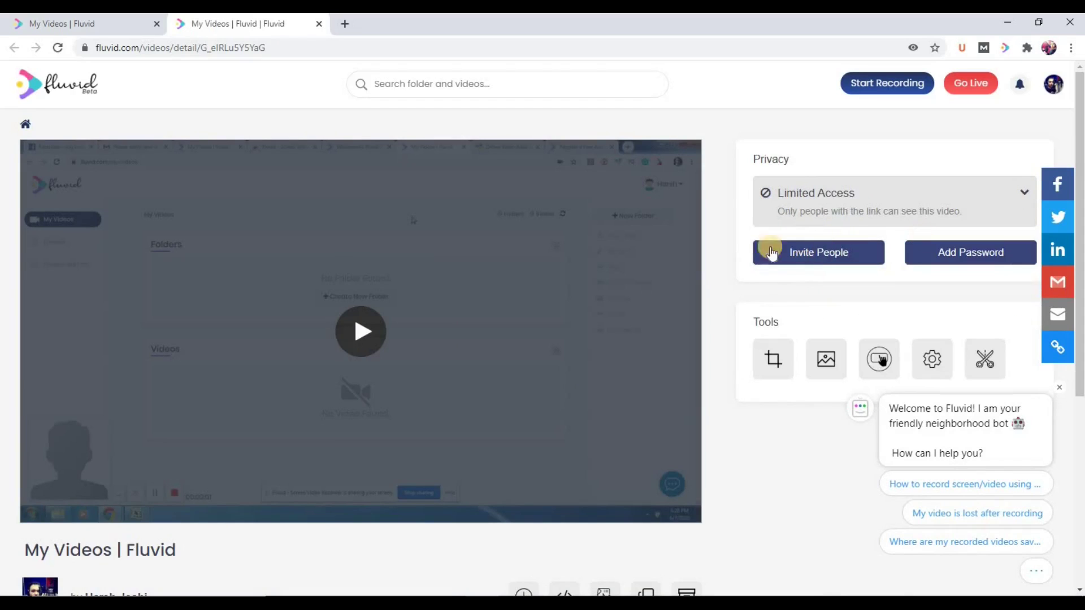
click(804, 258)
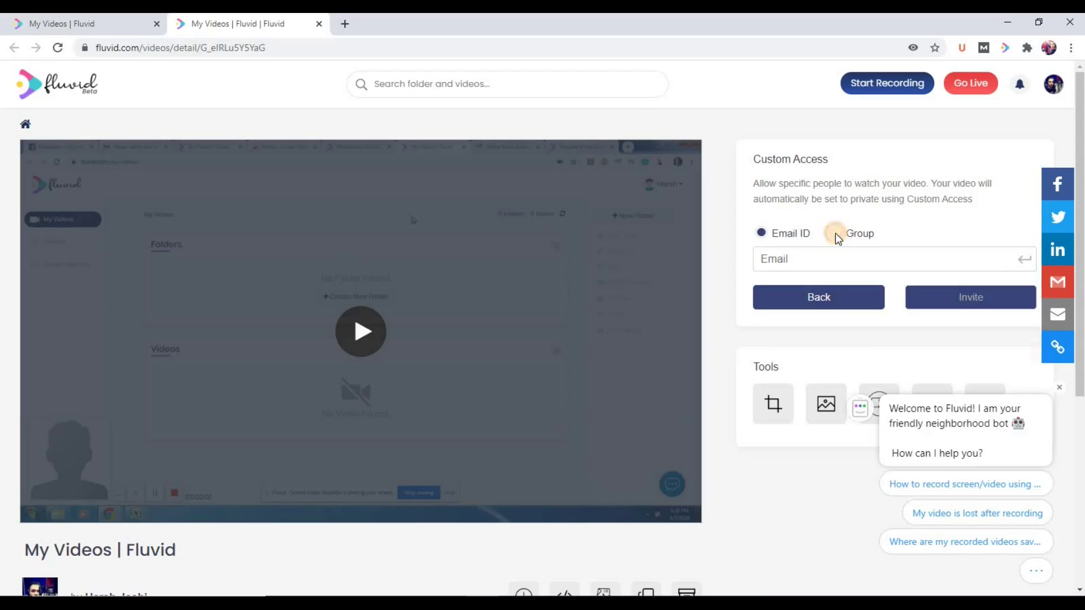
click(836, 233)
click(789, 261)
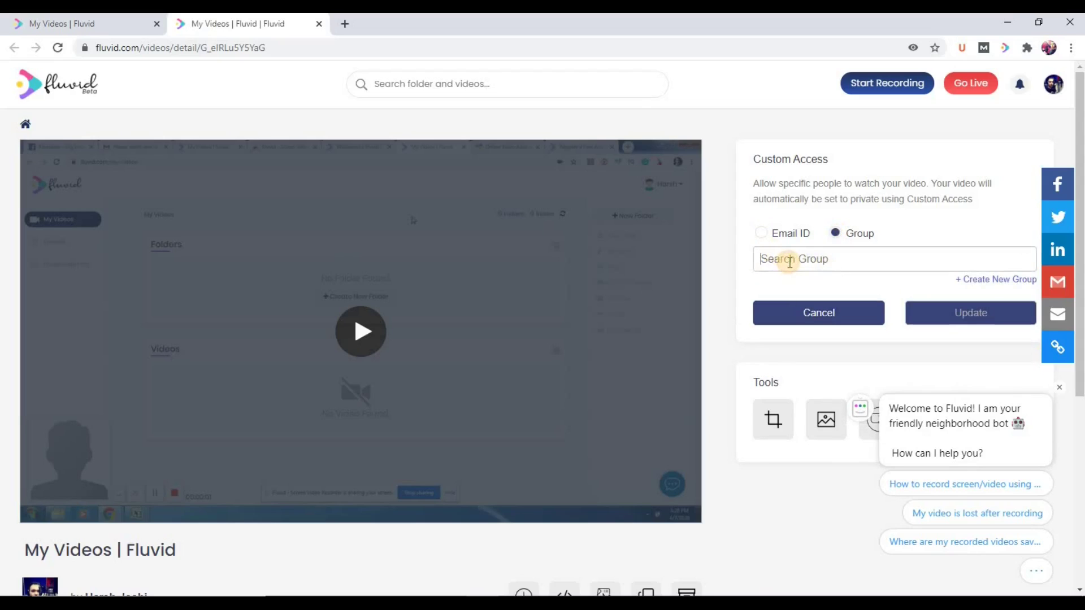
text(Group)
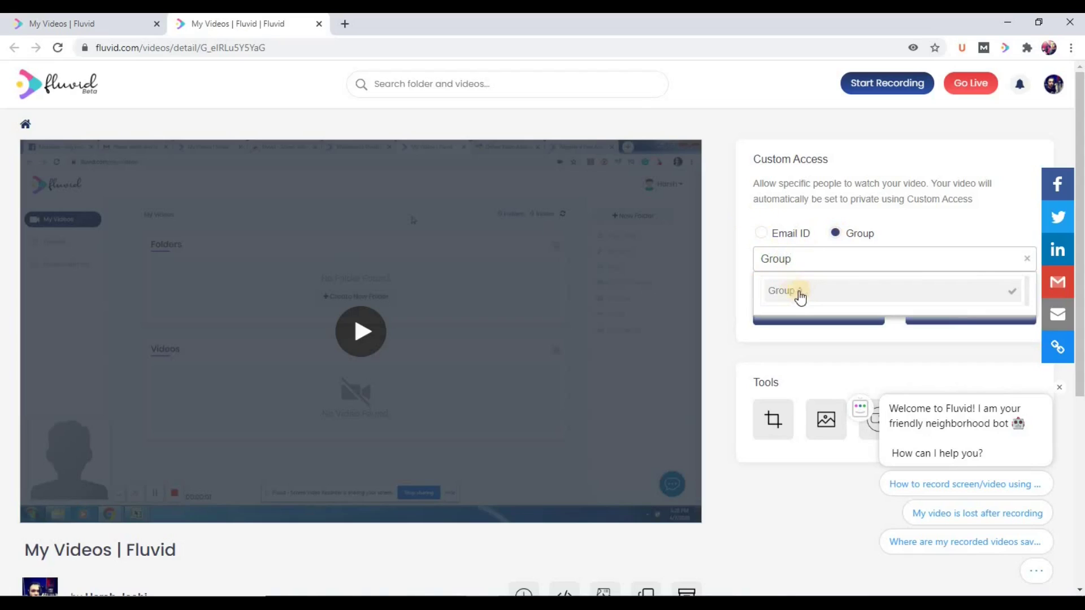
click(795, 296)
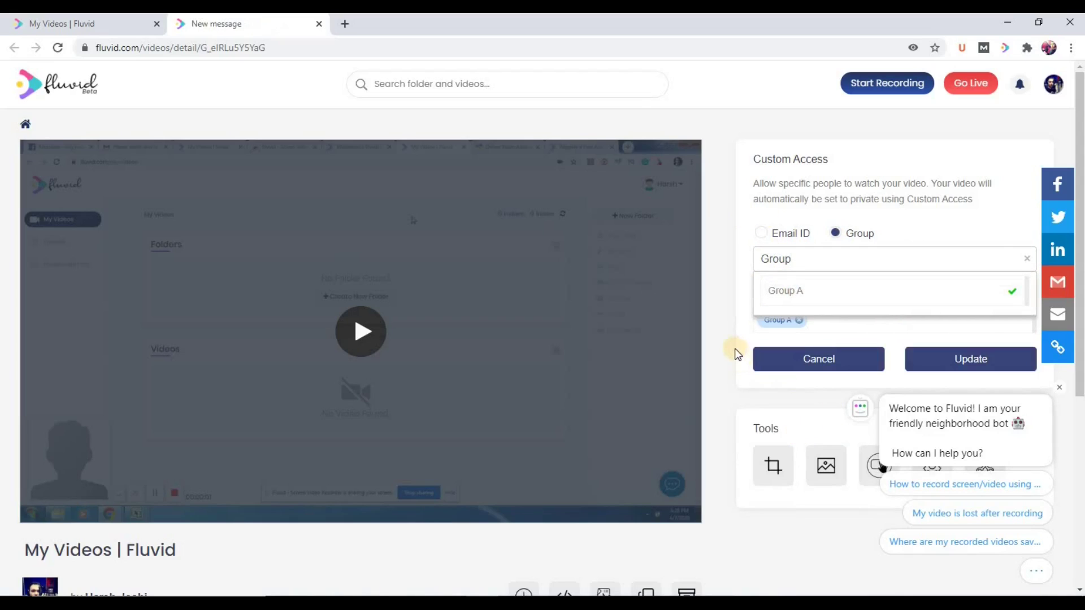
click(959, 360)
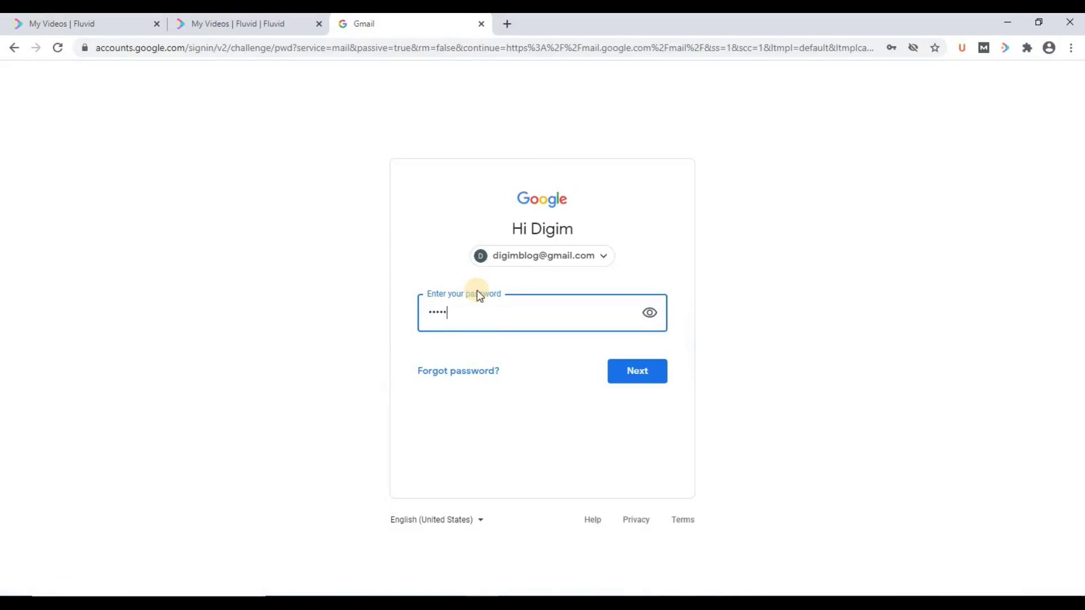
Step: Sign in to Gmail, read the Fluvid invitation email, and return to the Fluvid tab
key(Return)
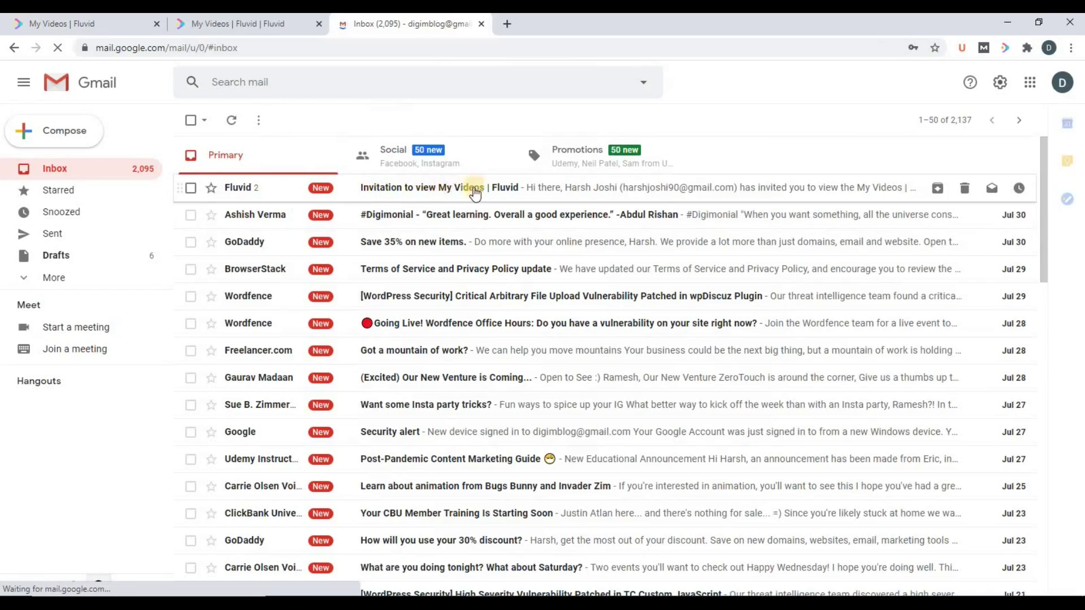
click(453, 198)
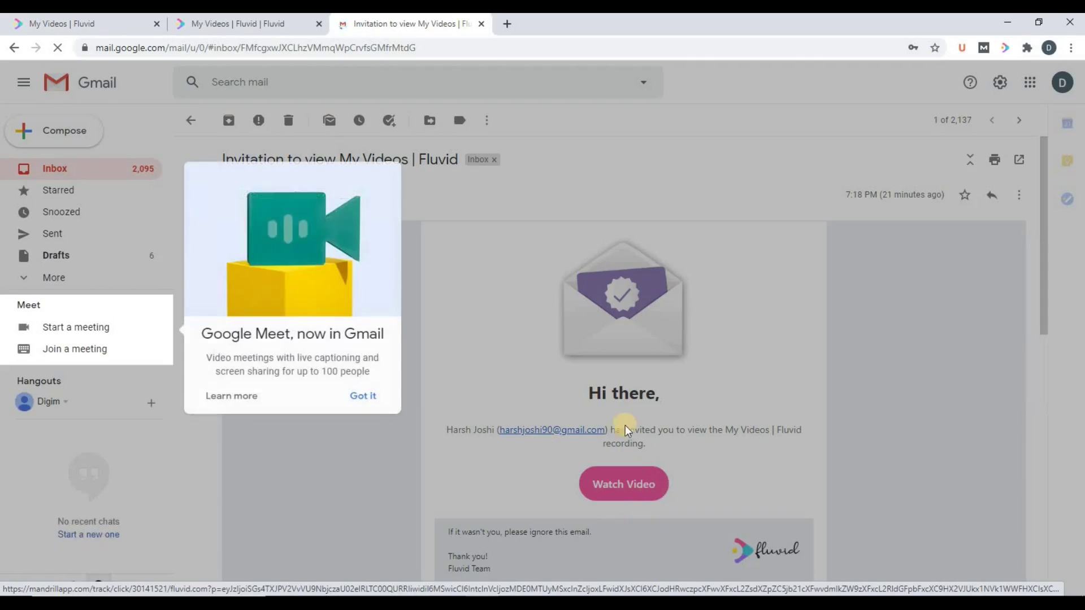
click(396, 212)
key(u)
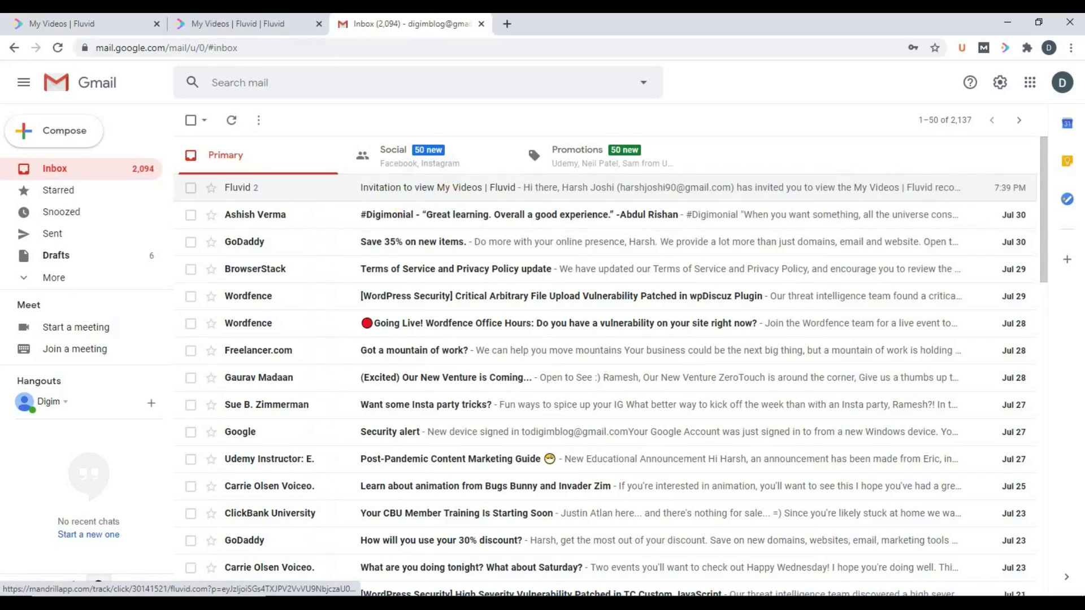
click(243, 23)
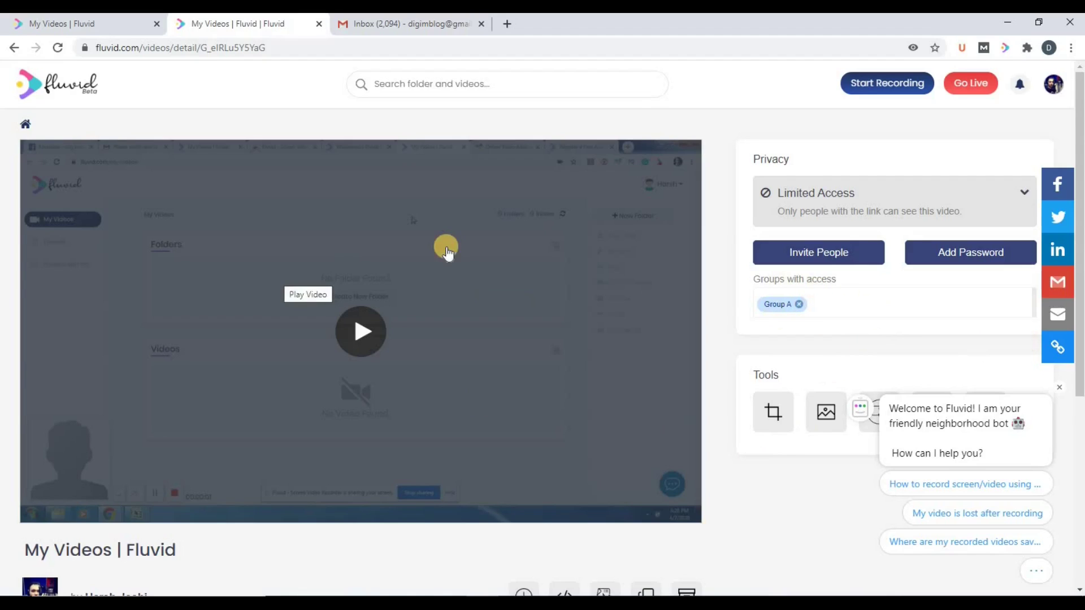
Step: Set the Wordpress folder's privacy to Limited Access, open Invite People, then close the dialog
click(61, 89)
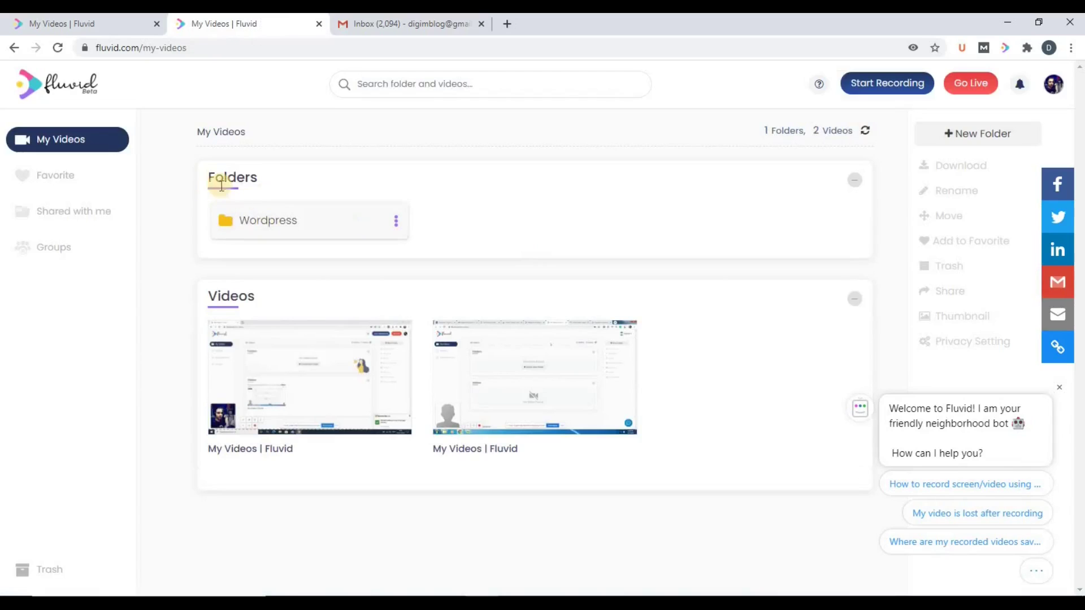
click(224, 221)
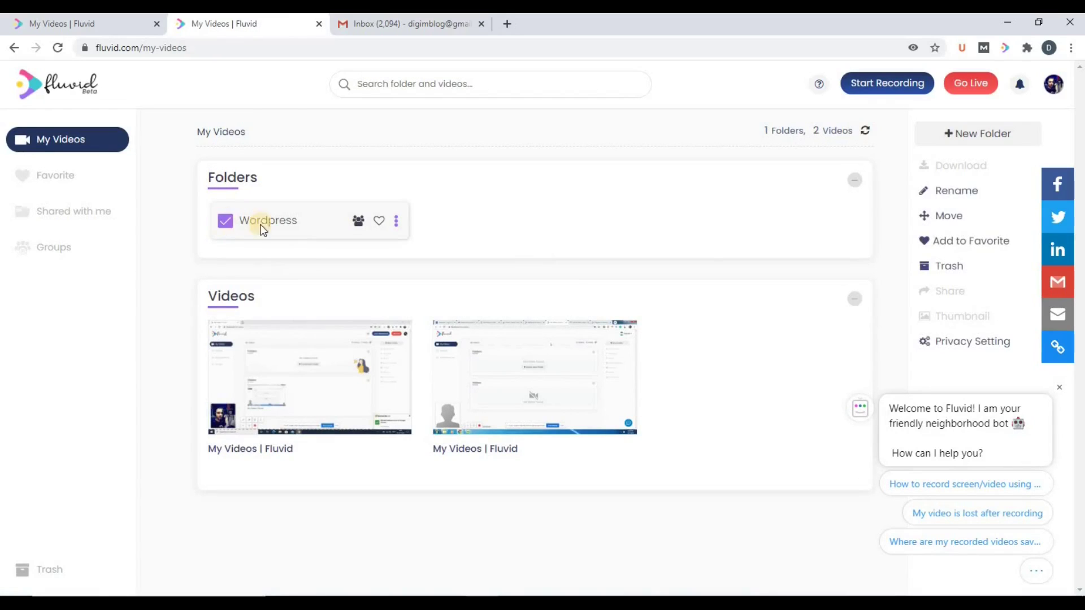
click(949, 346)
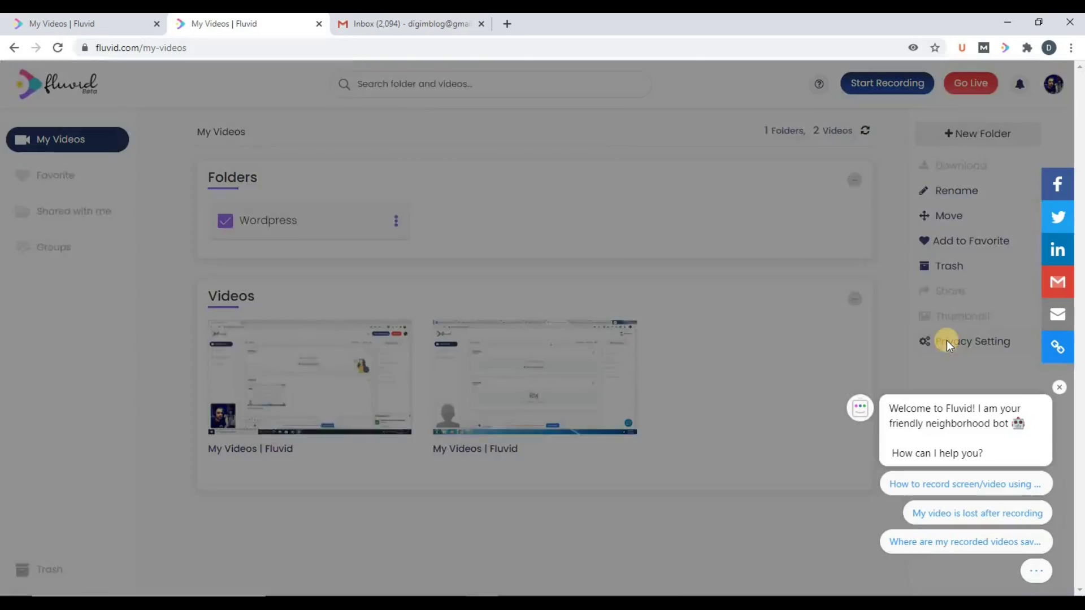
click(644, 150)
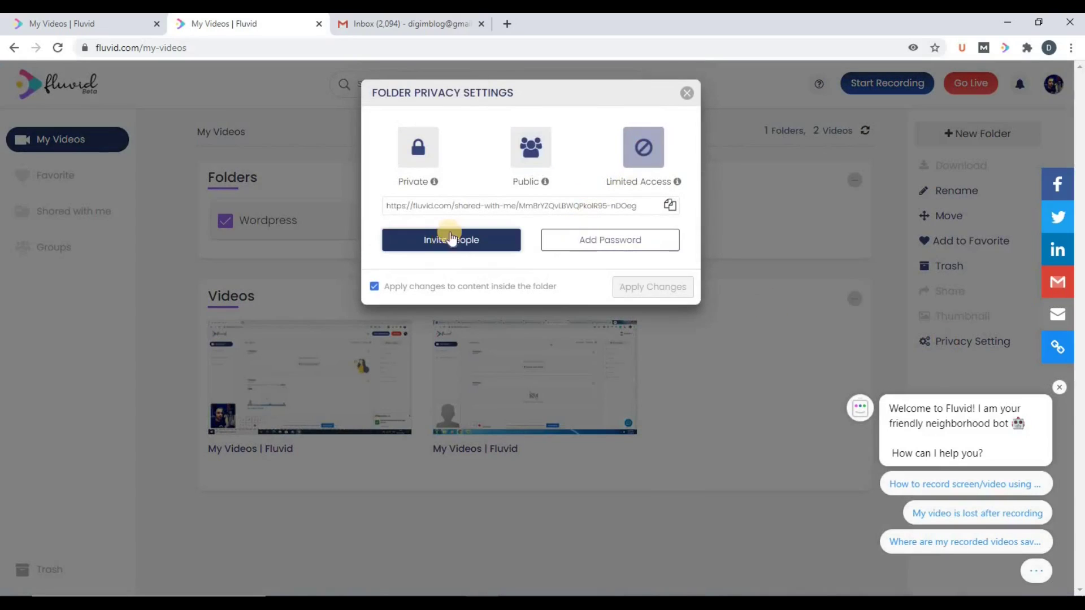
click(441, 238)
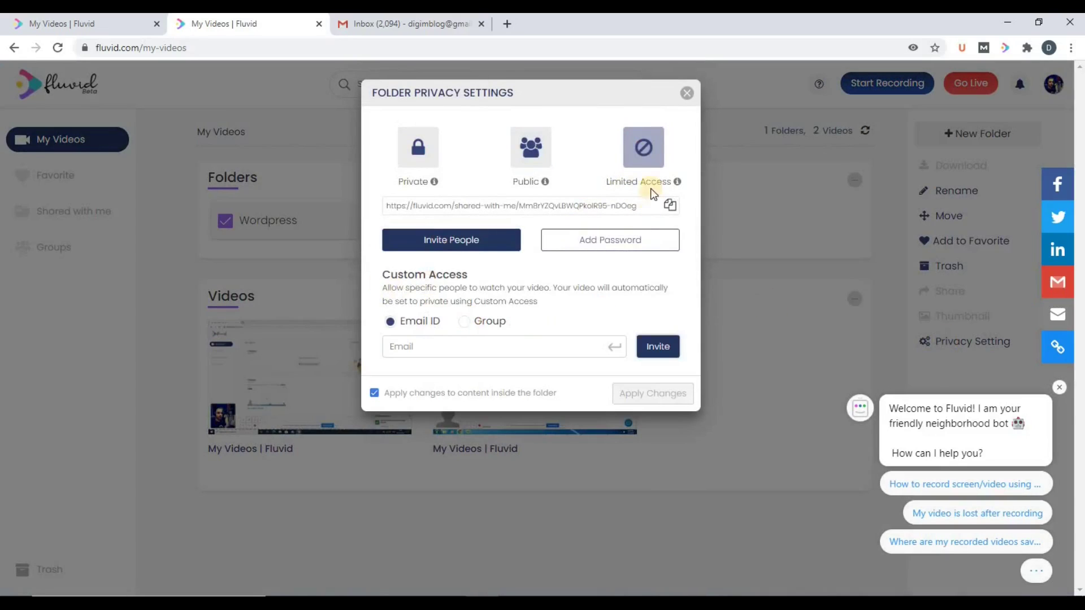
click(687, 95)
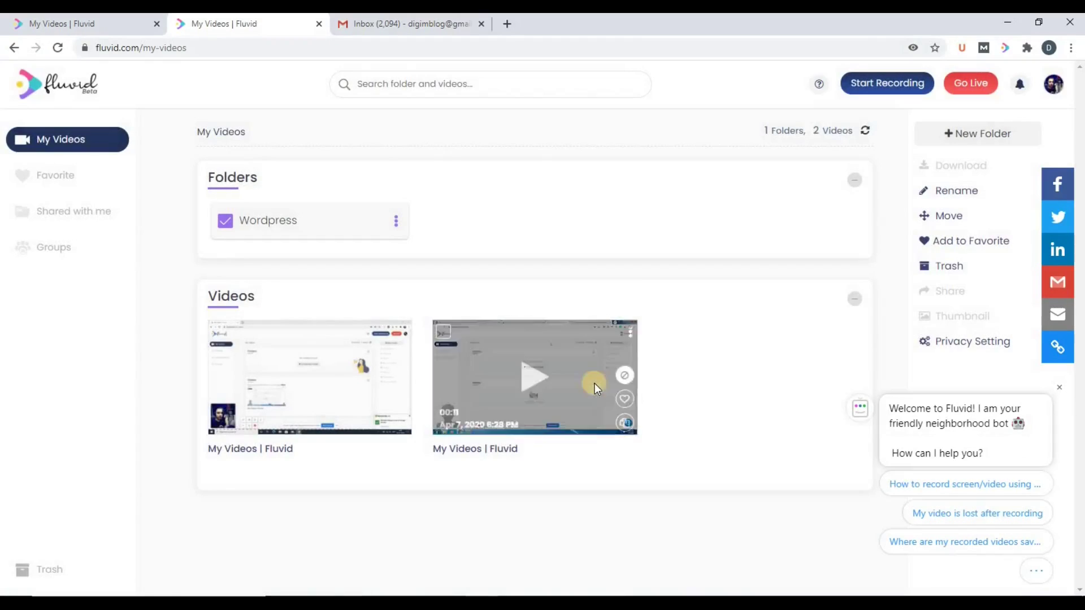